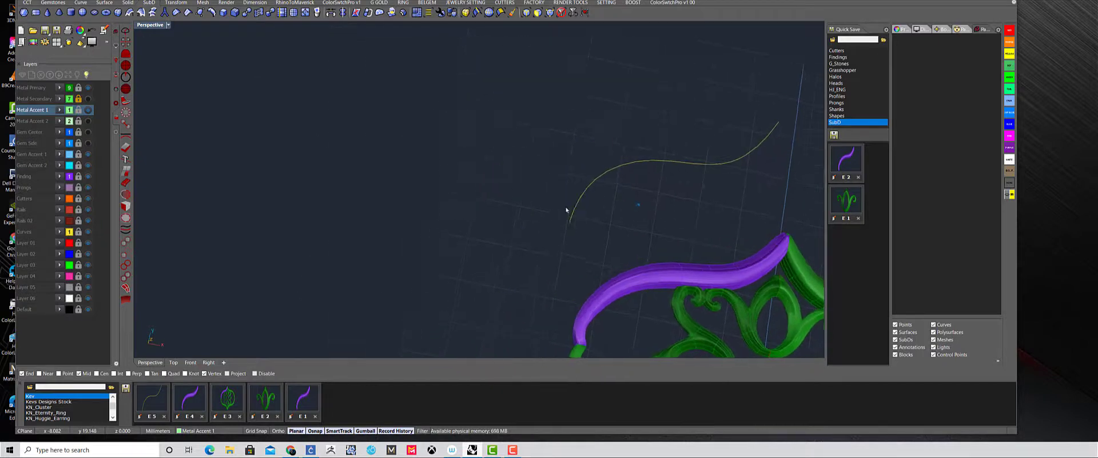
Step: Create a solid slab about 4.9 mm tall from the S-shaped curve, offset toward its upper side
left_click(517, 217)
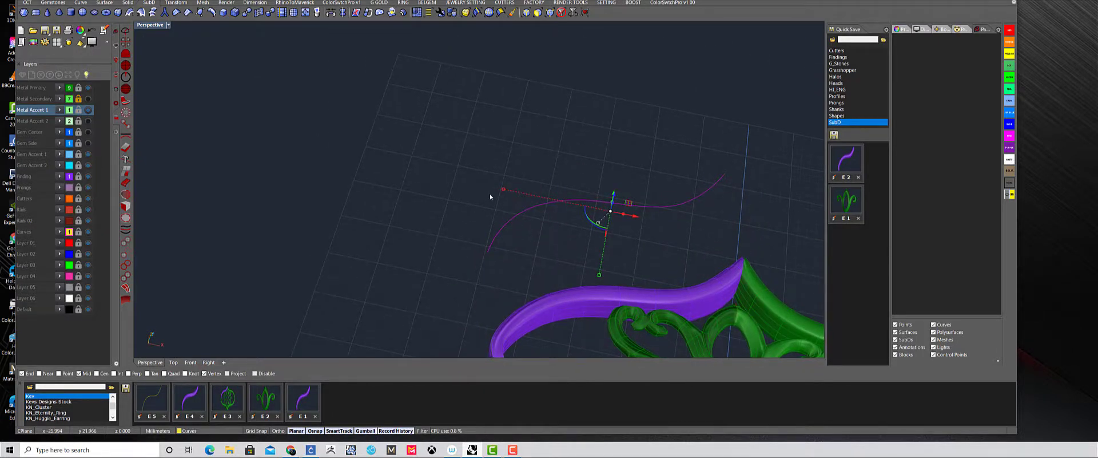
type("o")
key("Return")
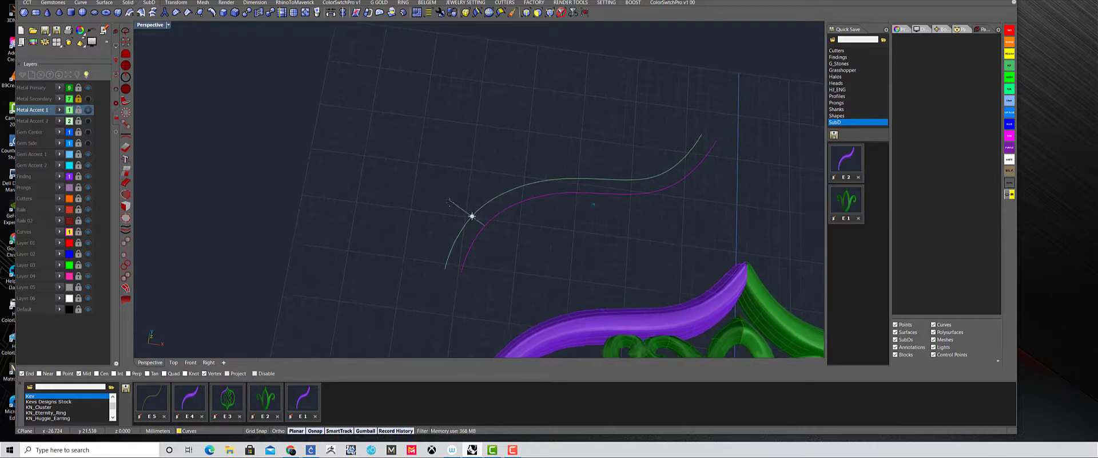
left_click(491, 207)
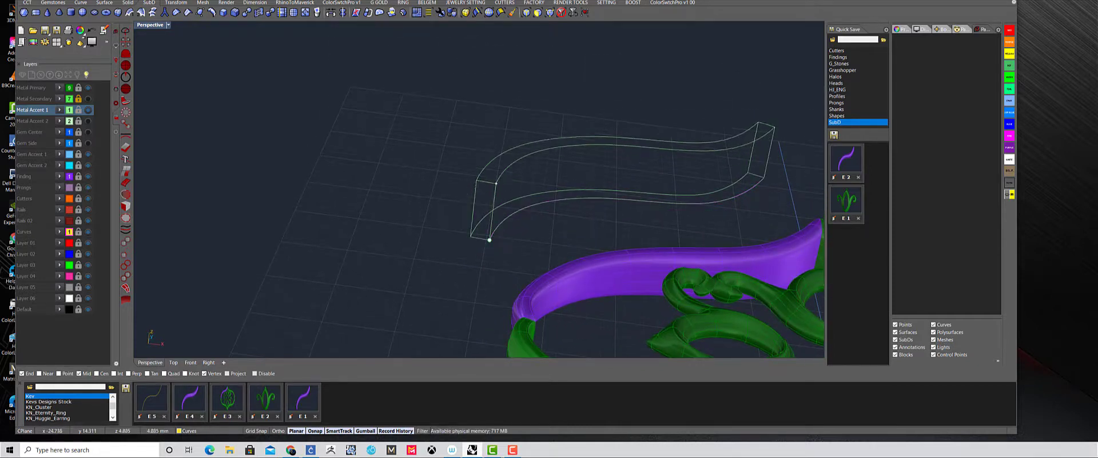
left_click(471, 181)
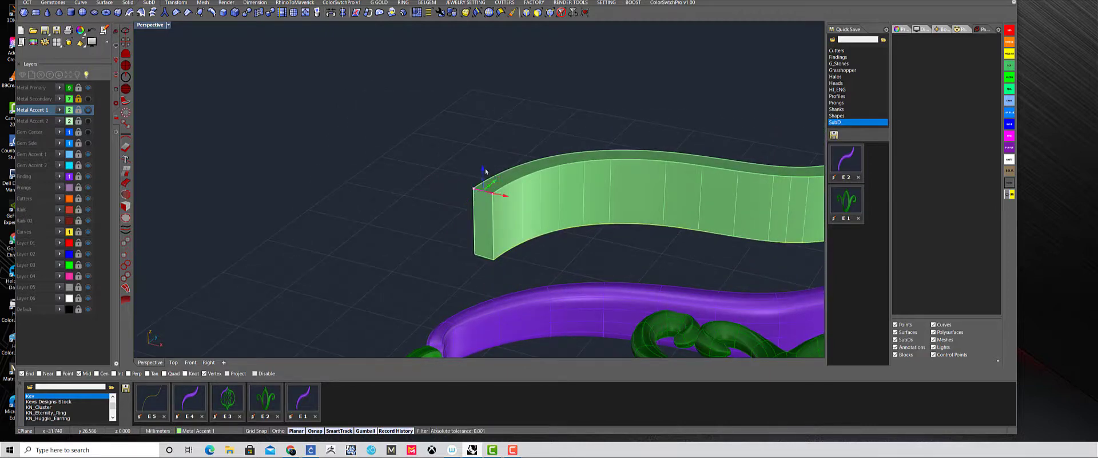
Step: Lower the top edge at the lower end of the S-shaped slab to taper its height, accepting the broken history
left_click_drag(483, 199, 464, 155)
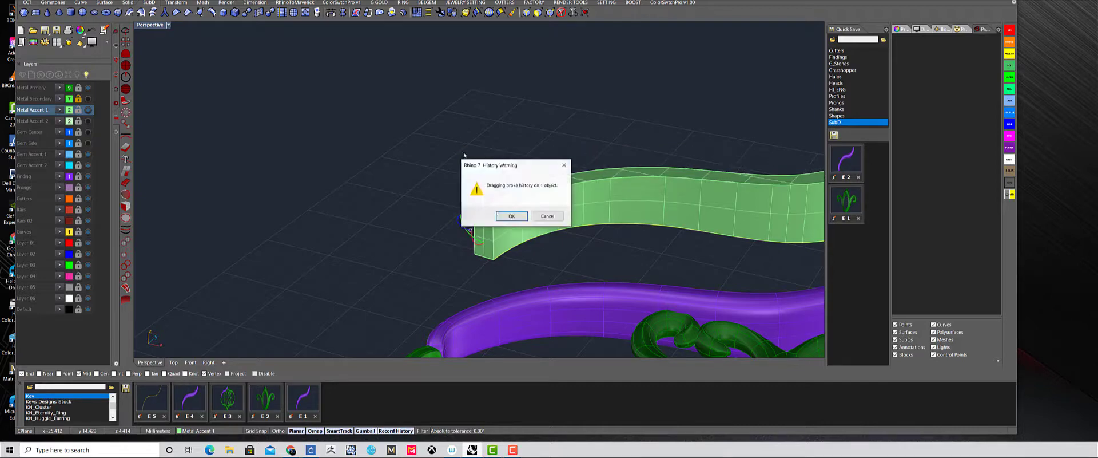
left_click(509, 216)
right_click_drag(448, 167, 423, 63)
Step: Quad remesh the S-shaped slab with a target quad count of 50, converting it to a SubD
left_click(617, 198)
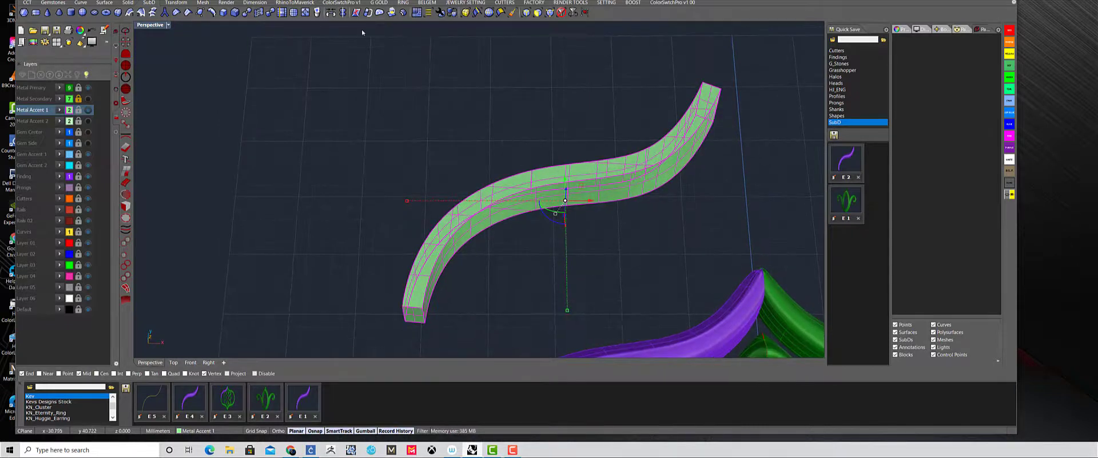
left_click(417, 13)
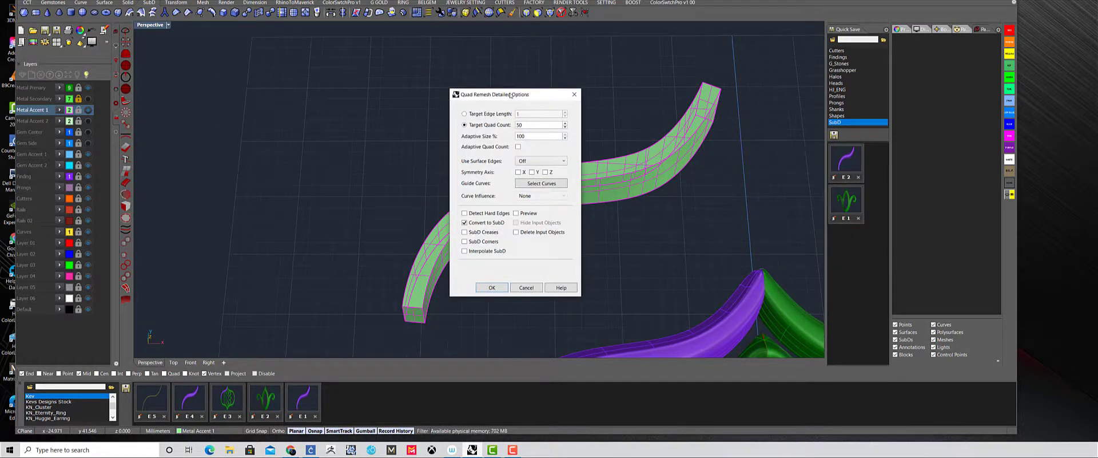
left_click_drag(511, 95, 329, 64)
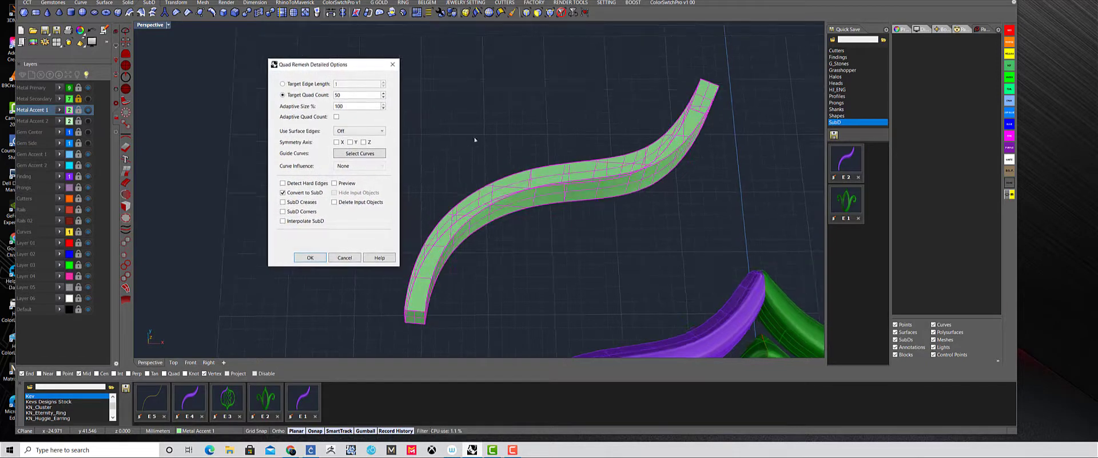
right_click_drag(473, 140, 521, 135)
right_click_drag(408, 166, 417, 183)
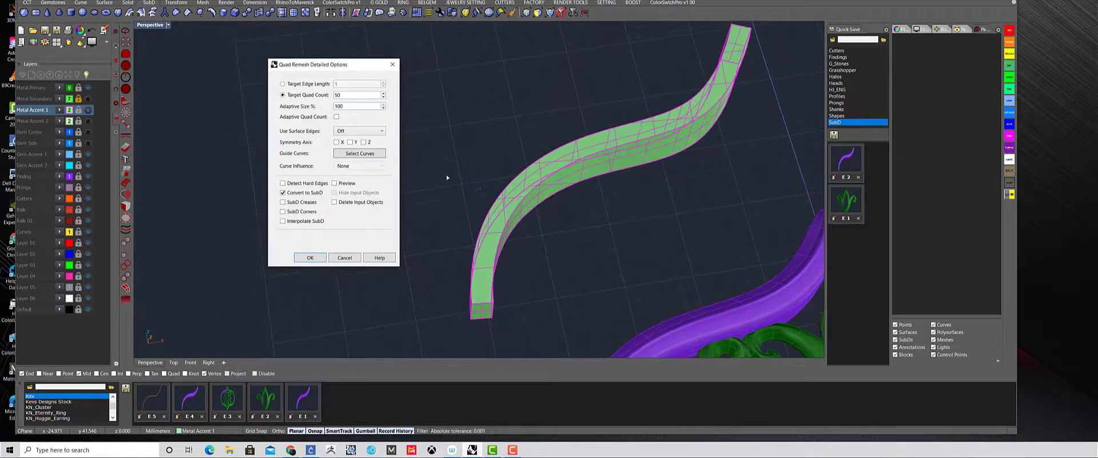
left_click(311, 257)
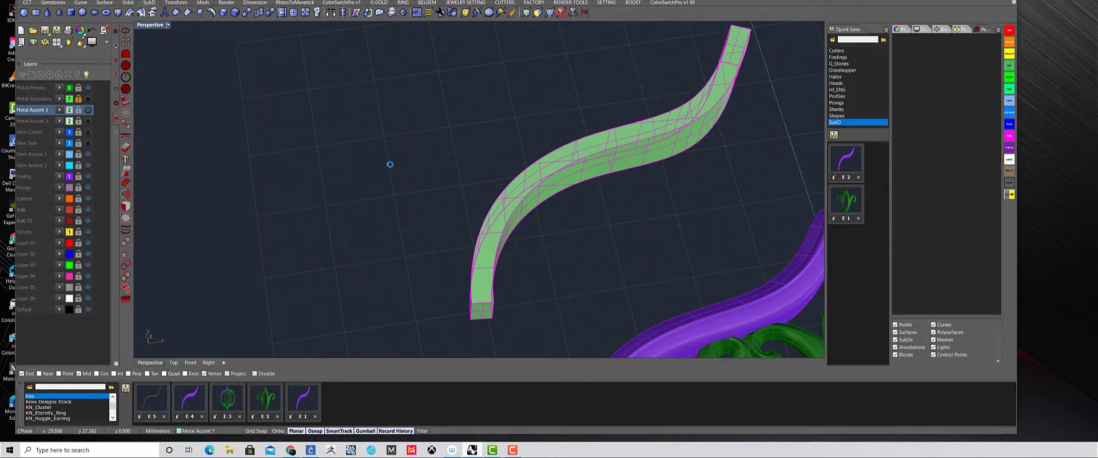
Step: Move the remeshed SubD strip off the original slab so it sits between the slab and the purple strip
right_click_drag(593, 150, 559, 149)
left_click_drag(570, 143, 585, 206)
left_click(595, 179)
right_click_drag(592, 180, 533, 180)
left_click(516, 184)
left_click_drag(536, 174, 596, 167)
left_click(596, 166)
right_click_drag(596, 166, 527, 211)
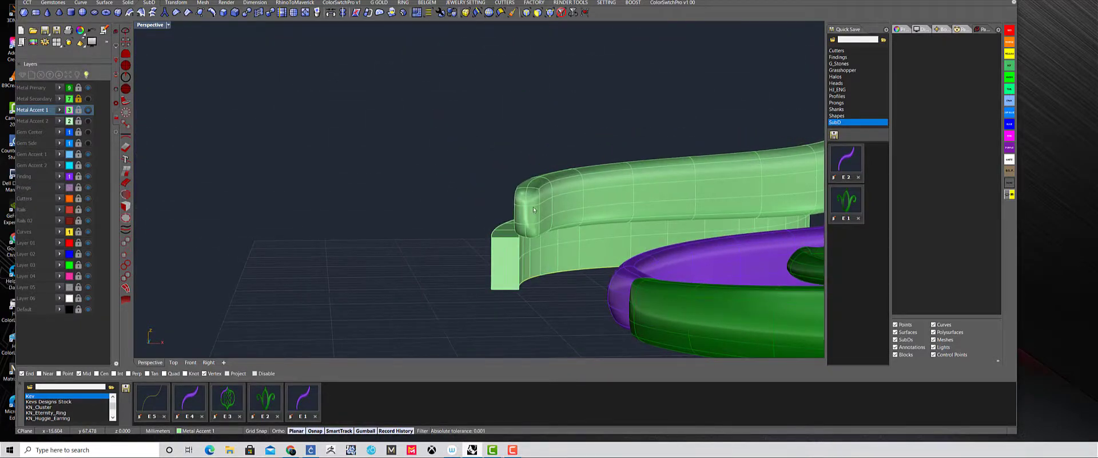
Step: Delete one lengthwise edge loop on the SubD strip's side and start an edit on the neighbouring loop
double_click(546, 204, "ctrl+shift")
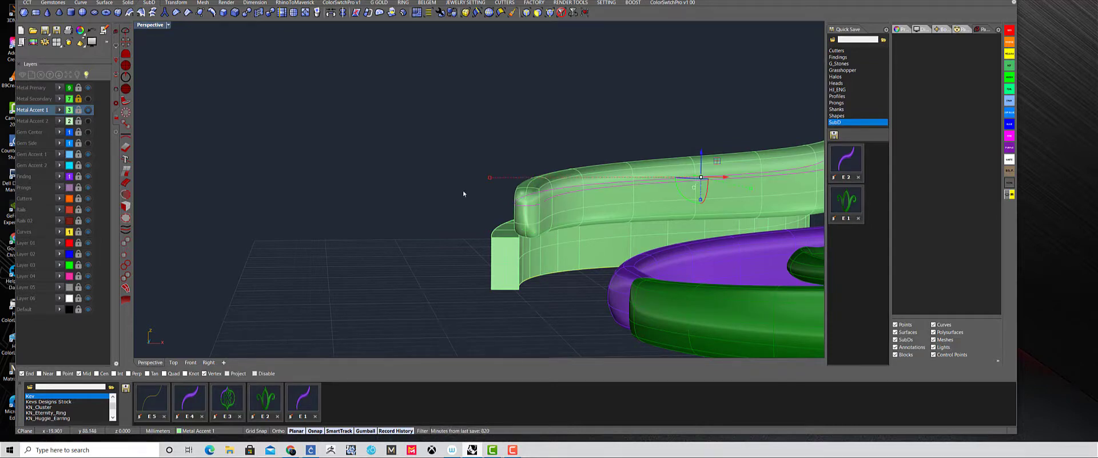
key("Delete")
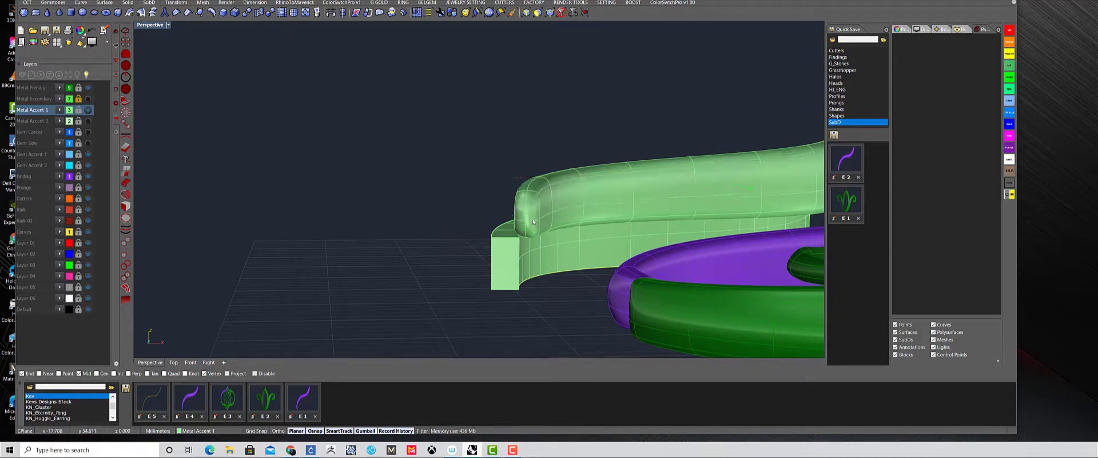
left_click(531, 216)
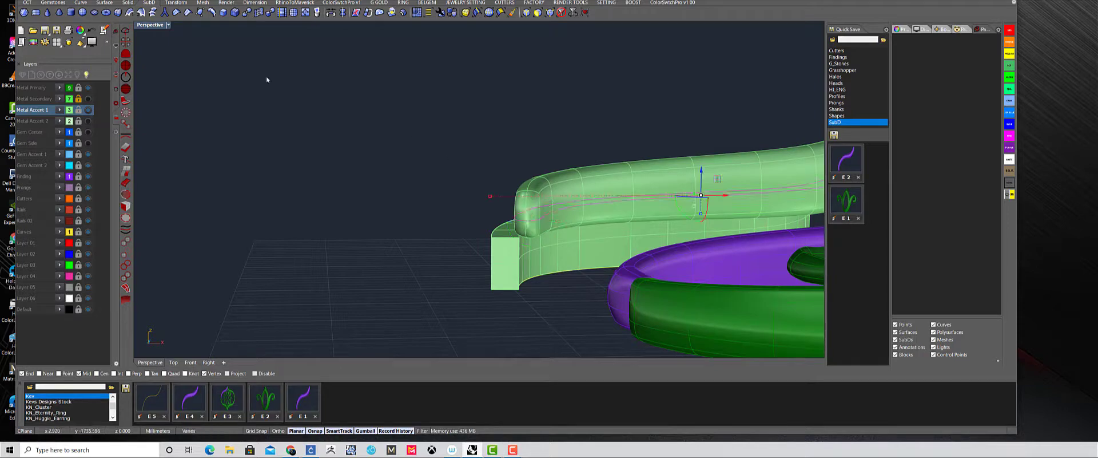
left_click(282, 13)
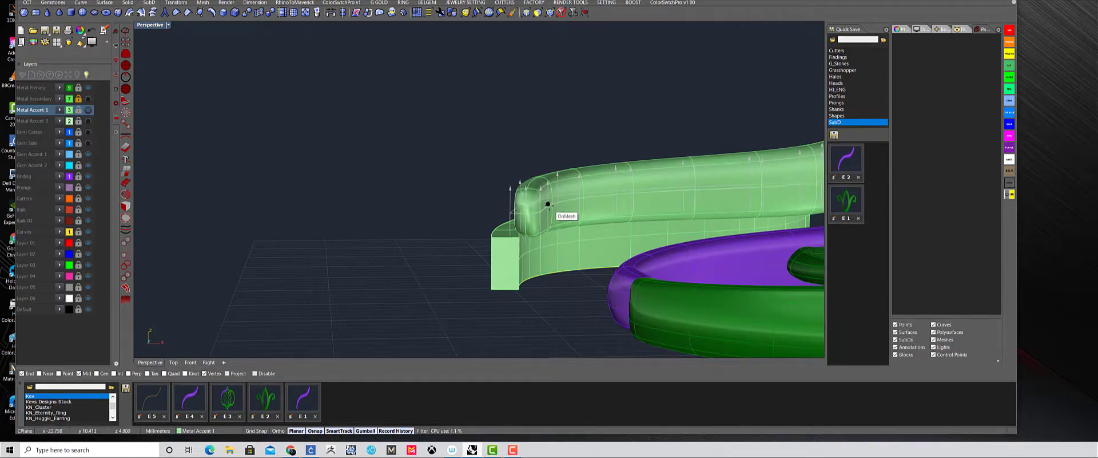
mouse_move(509, 144)
right_mouse_down()
mouse_move(543, 218)
mouse_move(565, 218)
mouse_move(547, 178)
mouse_move(517, 160)
mouse_move(537, 161)
mouse_move(498, 137)
right_mouse_up()
scroll(486, 139, "up", 3)
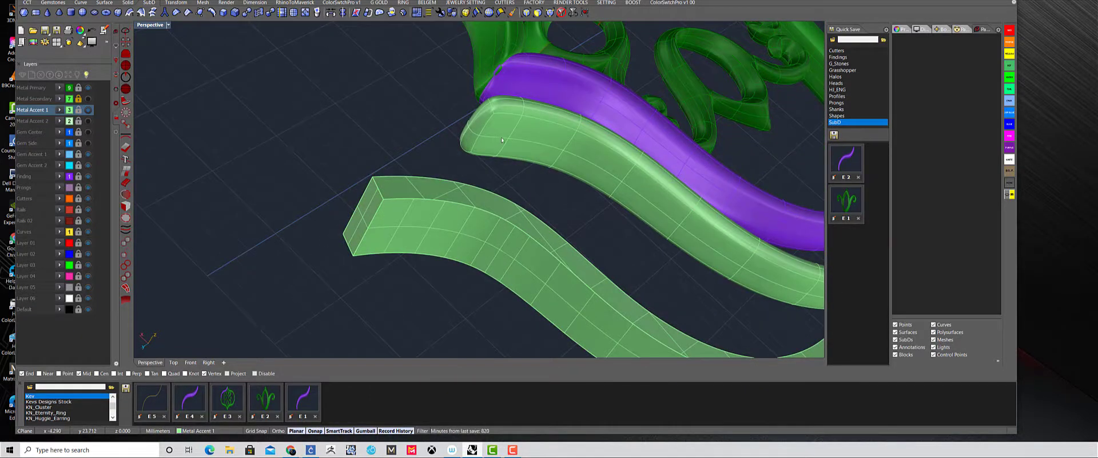
Step: Adjust the upper end of the light green SubD strip by moving its selected end part
left_click(489, 136, "ctrl+shift")
right_click_drag(559, 174, 491, 212)
left_click_drag(484, 214, 494, 248)
left_click(509, 249)
right_click_drag(527, 247, 534, 230)
scroll(557, 247, "down", 6)
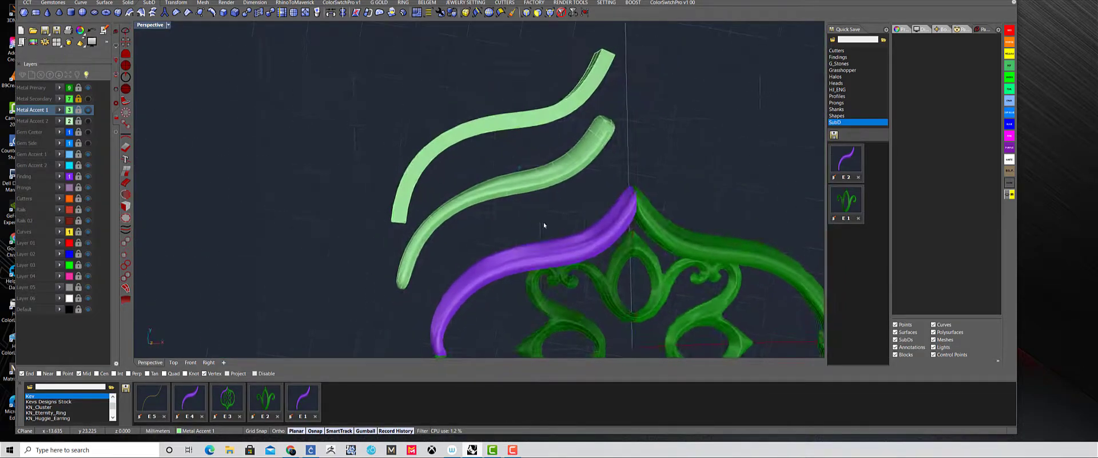
Step: Reshape the light green SubD strip by moving selected edges along its bend
scroll(532, 227, "up", 5)
scroll(529, 223, "up", 5)
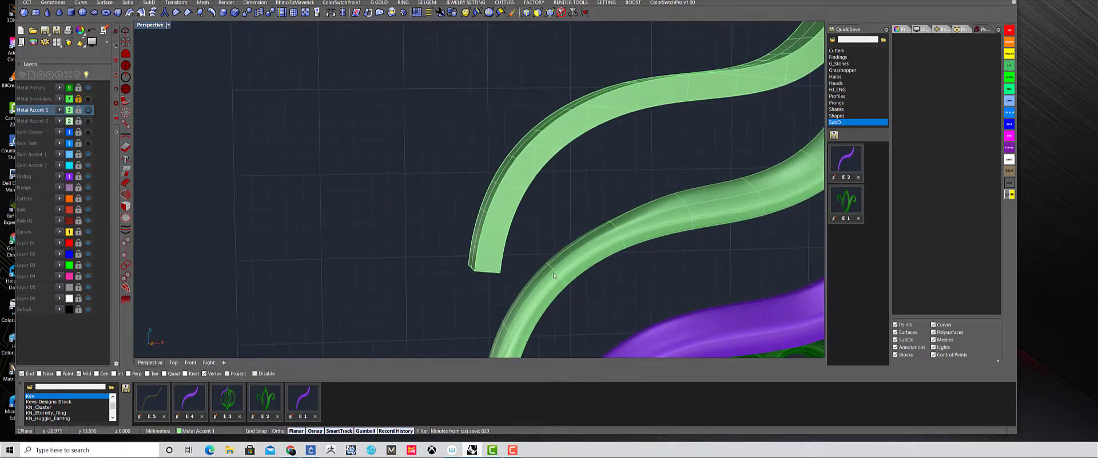
left_click(546, 255)
key("Escape")
right_click_drag(565, 249, 615, 231)
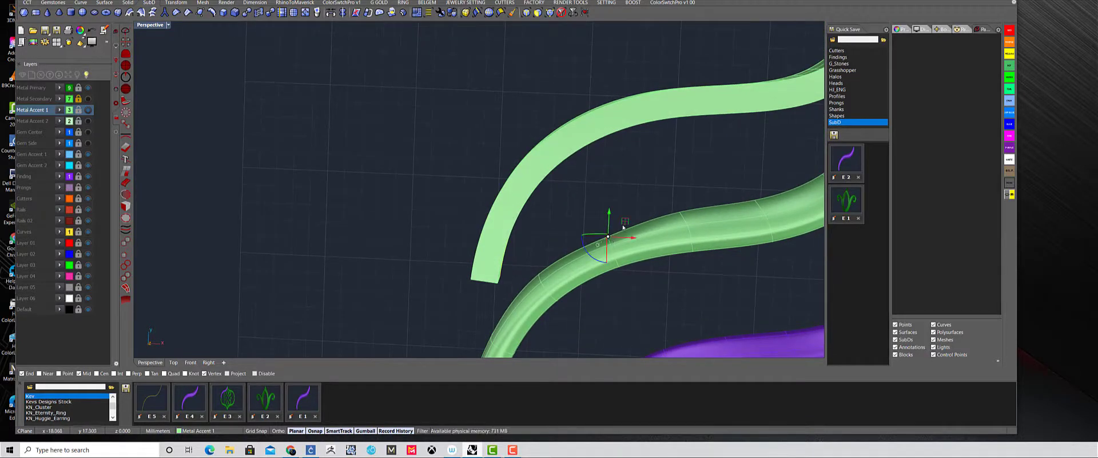
scroll(572, 220, "down", 5)
scroll(542, 207, "down", 4)
right_click_drag(539, 216, 531, 172)
left_click(526, 184)
left_click_drag(522, 155, 523, 182)
left_click(594, 161)
right_click_drag(594, 161, 525, 231)
left_click(523, 217)
left_click_drag(523, 215, 524, 239)
right_click_drag(621, 193, 558, 182)
left_click(565, 178)
Step: Turn and shift the lower tip of the light green SubD strip, using the purple strip as reference
left_click(552, 146)
right_click_drag(553, 147, 575, 168, "shift")
scroll(574, 168, "up", 1)
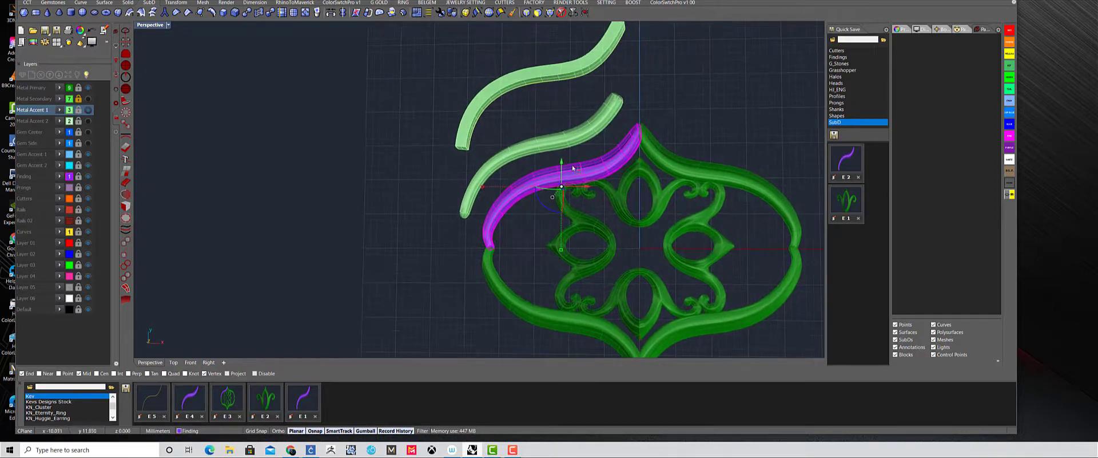
scroll(570, 169, "up", 1)
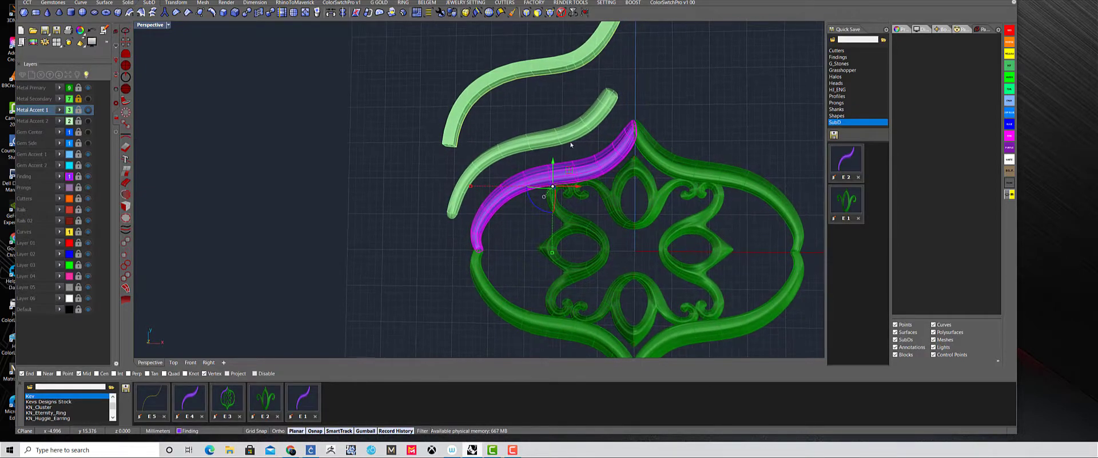
right_click_drag(523, 198, 387, 239)
scroll(539, 193, "up", 2)
left_click(507, 262)
right_click_drag(443, 274, 405, 265)
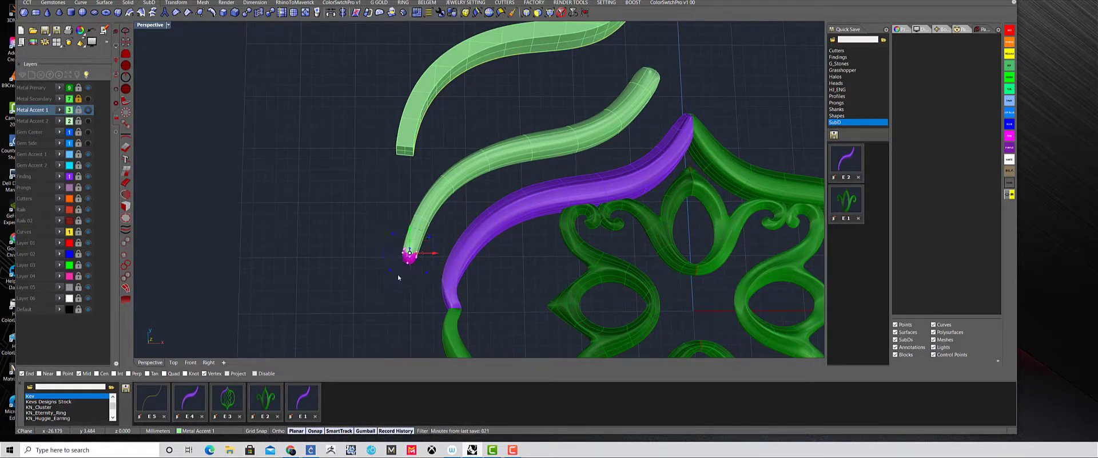
left_click_drag(401, 278, 411, 278)
right_click_drag(447, 227, 376, 249)
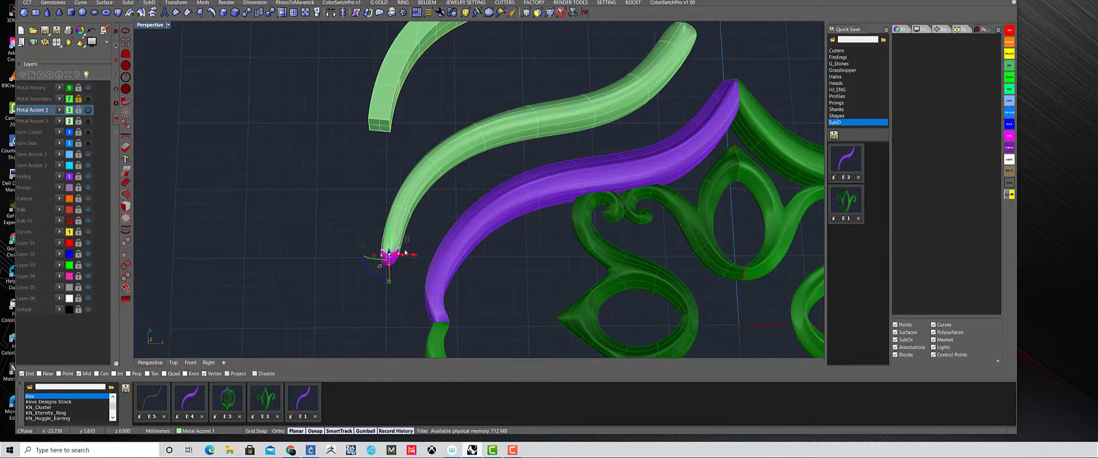
left_click_drag(410, 242, 419, 231)
left_click(439, 209)
Step: Try moving the purple strip outward from the ornament frame, and undo the move
right_click_drag(480, 326, 573, 197)
scroll(480, 342, "down", 4)
right_click_drag(533, 145, 505, 196)
scroll(476, 229, "down", 4)
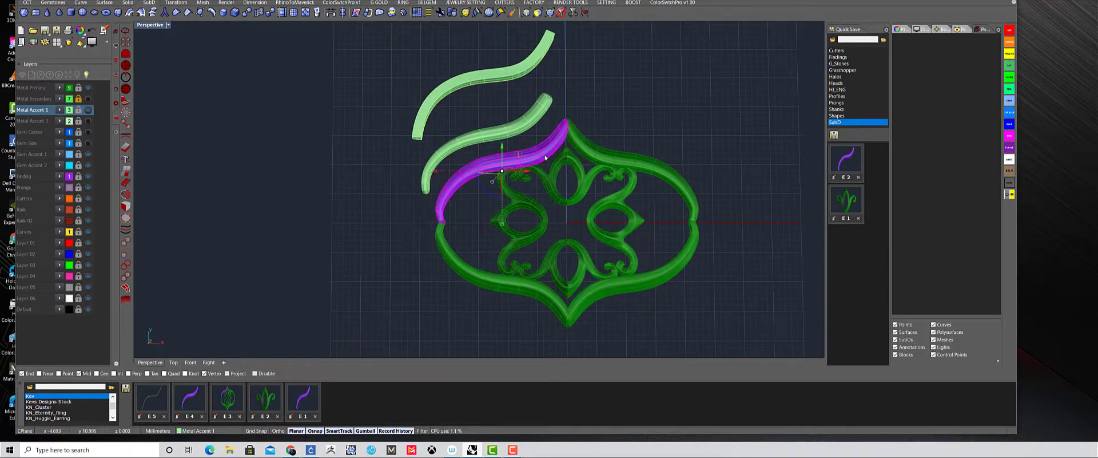
left_click_drag(504, 149, 518, 167)
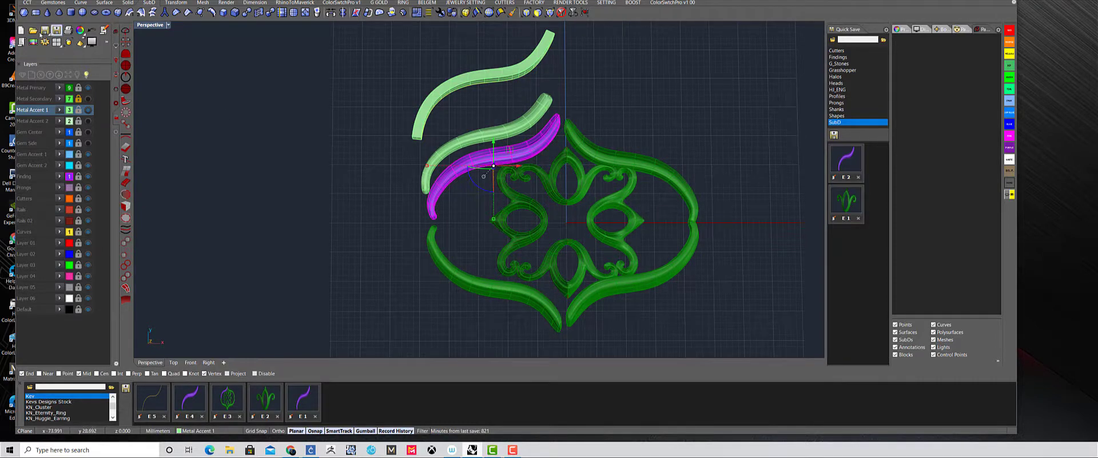
left_click(92, 32)
left_click(92, 32)
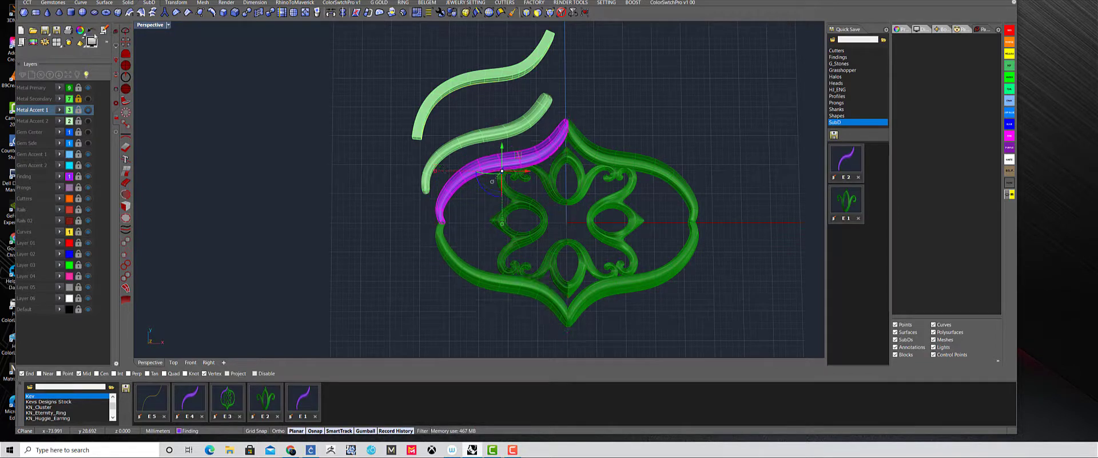
left_click(329, 193)
right_click_drag(713, 206, 689, 201, "shift")
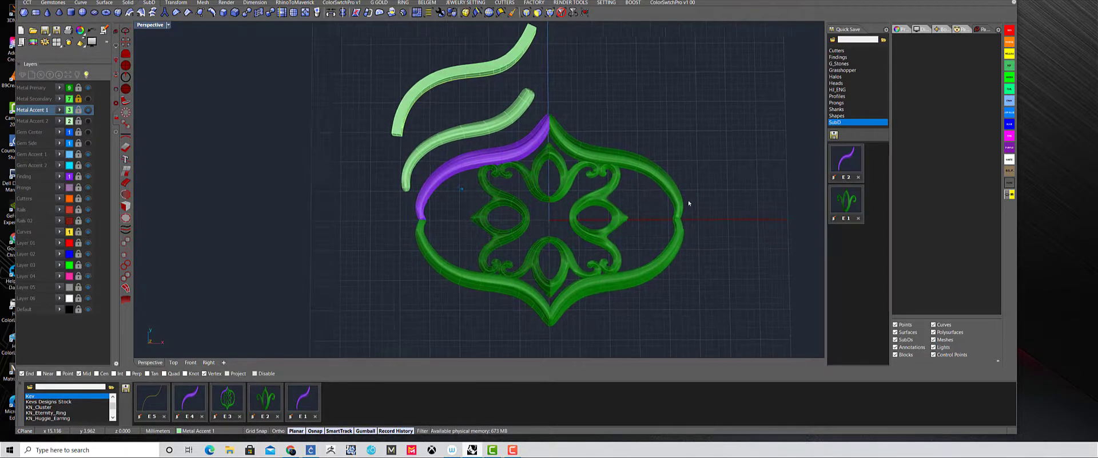
Step: Create a solid slab about 1.8 mm tall from the C-shaped curve above the heart, offset toward its outside
right_click_drag(707, 151, 576, 215)
left_click(589, 216)
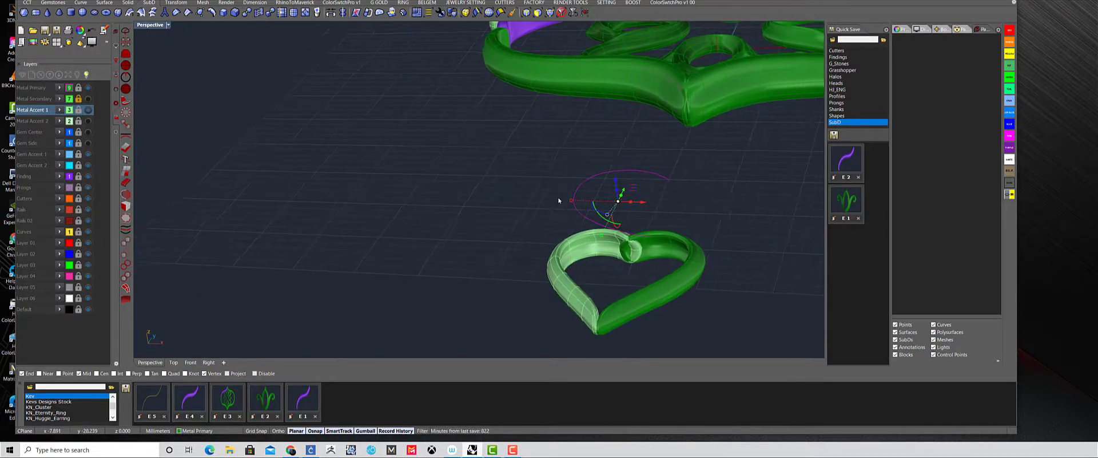
type("s")
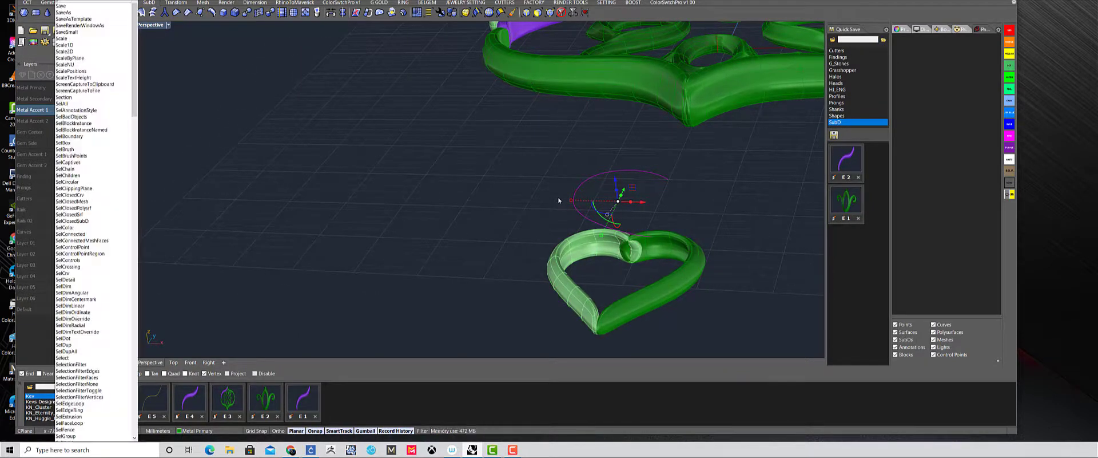
type("pl")
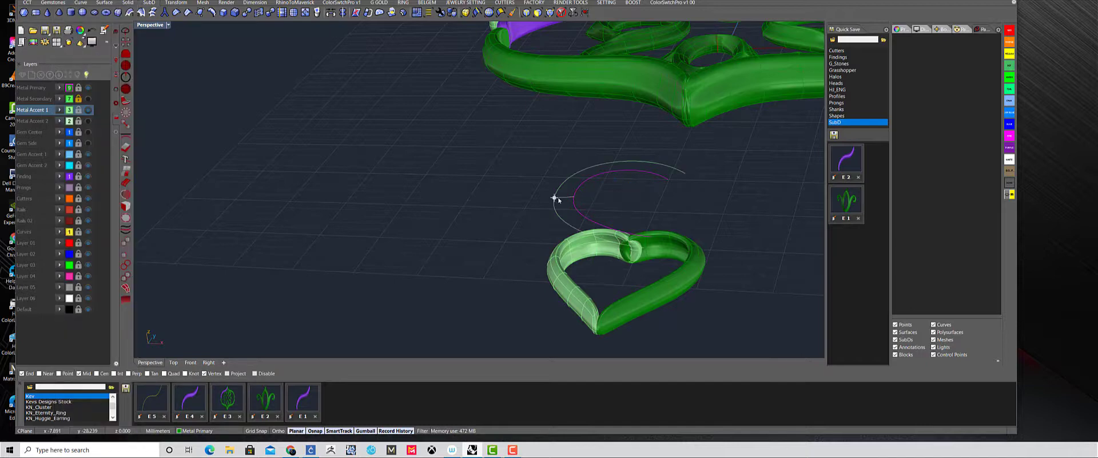
right_click_drag(558, 199, 536, 195)
left_click(552, 187)
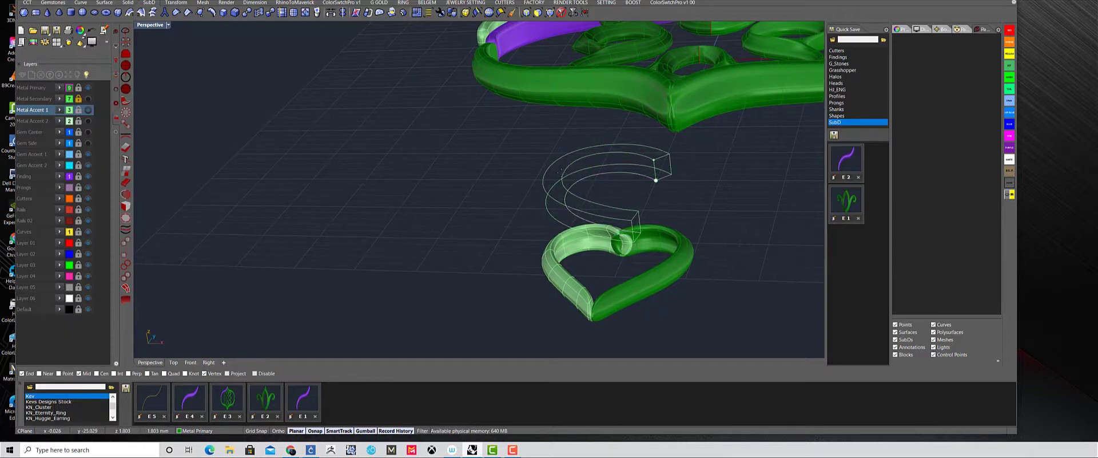
left_click(654, 178)
Step: Lower the top edge at the C-shaped slab's end nearest the heart to taper its height
right_click_drag(655, 179, 576, 195)
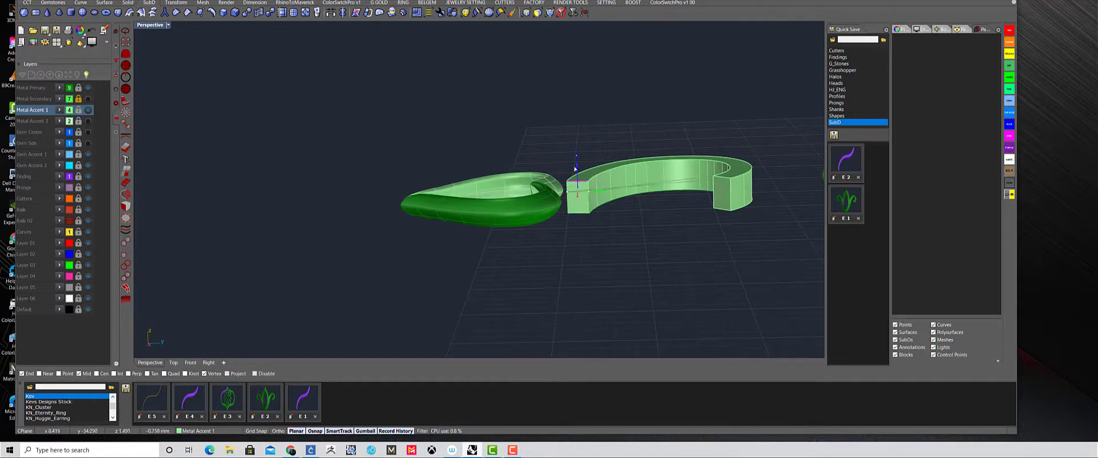
right_click_drag(610, 128, 741, 268)
left_click(513, 216)
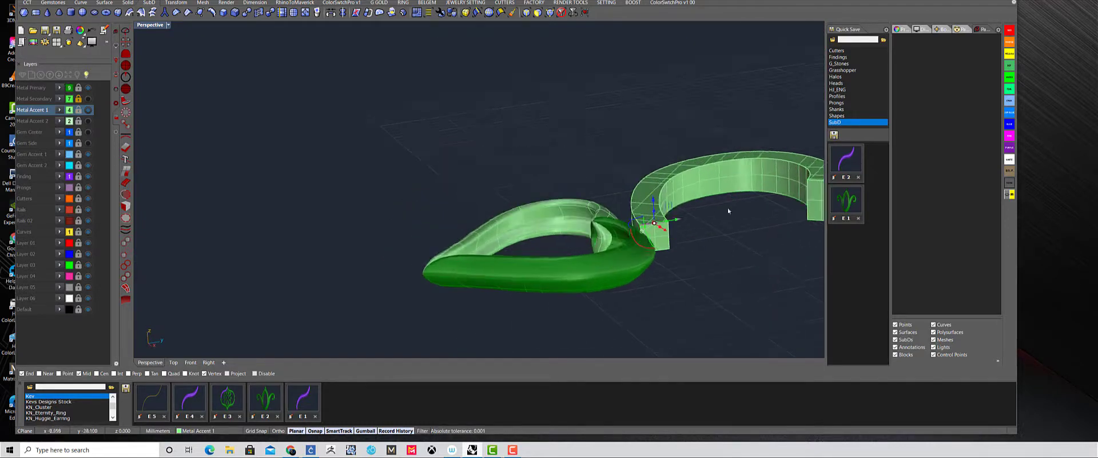
right_click_drag(738, 218, 543, 234)
Step: Quad remesh the C-shaped slab with a target quad count of 50, converting it to a SubD
left_click(547, 217)
right_click_drag(515, 143, 397, 178)
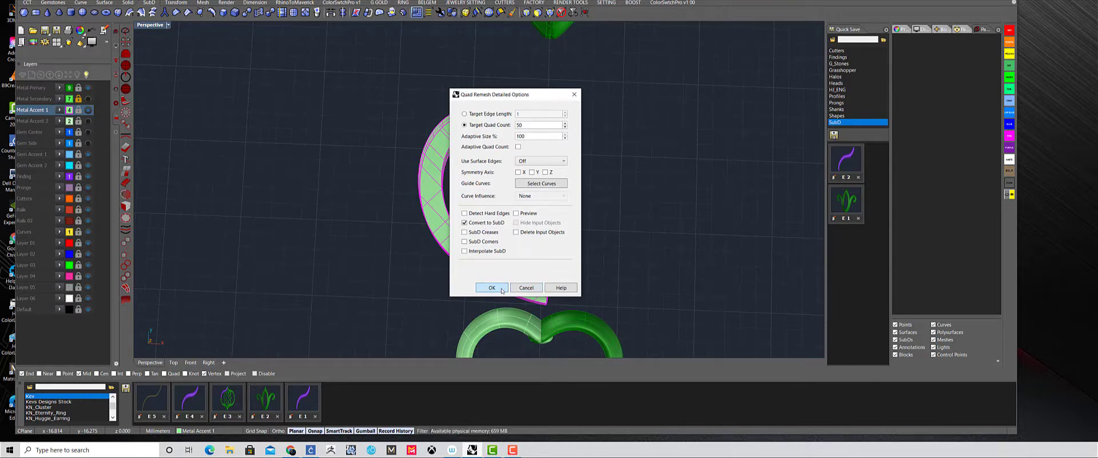
left_click(492, 287)
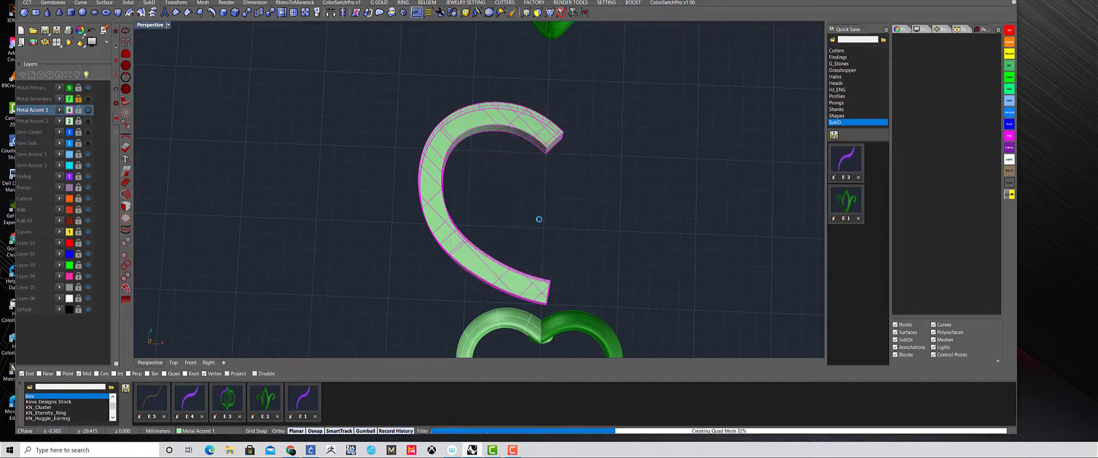
Step: Move the original C-shaped slab sideways, clear of its new SubD version
right_click_drag(539, 219, 596, 171)
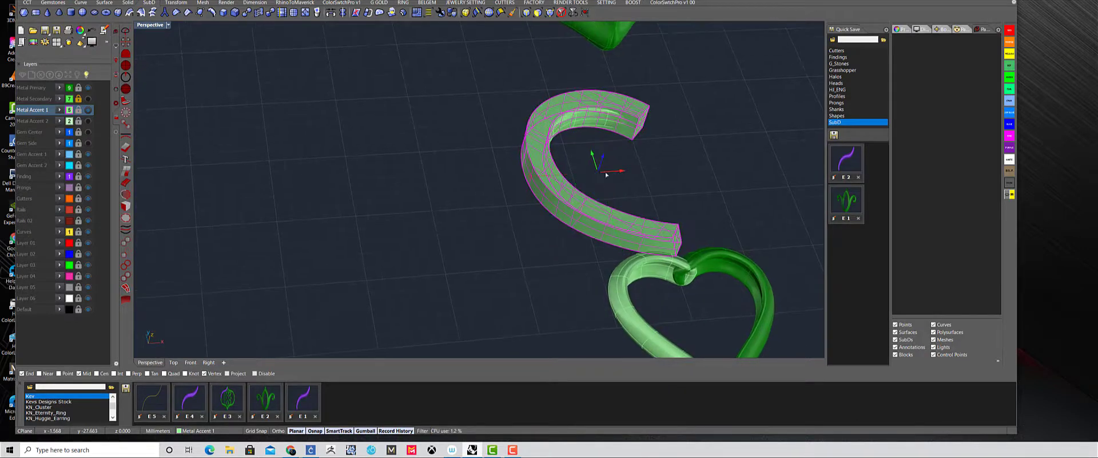
left_click_drag(619, 171, 461, 179)
left_click(640, 176)
right_click_drag(640, 177, 578, 187)
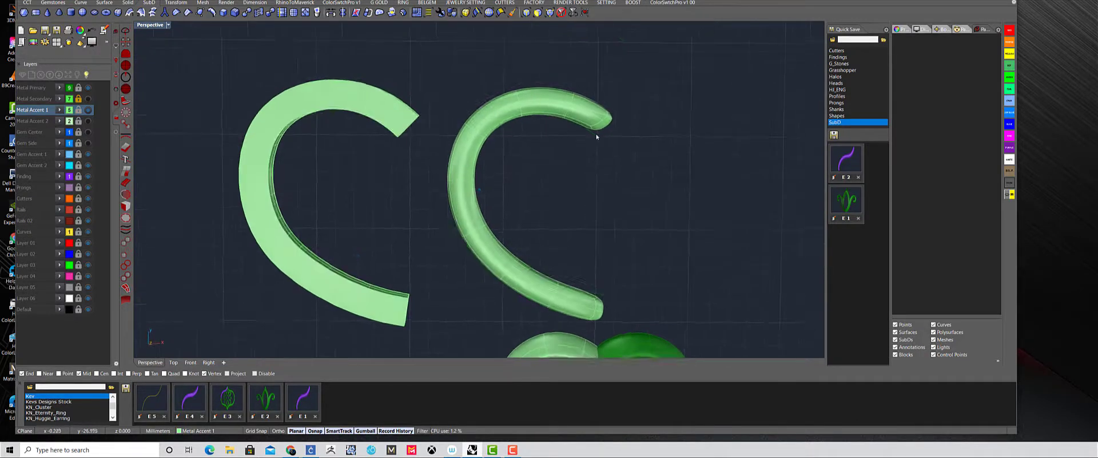
Step: Select the edge loop along the inner side of the C-shaped SubD and shift it to reshape the inner face
right_click_drag(601, 139, 643, 159)
scroll(589, 213, "up", 6)
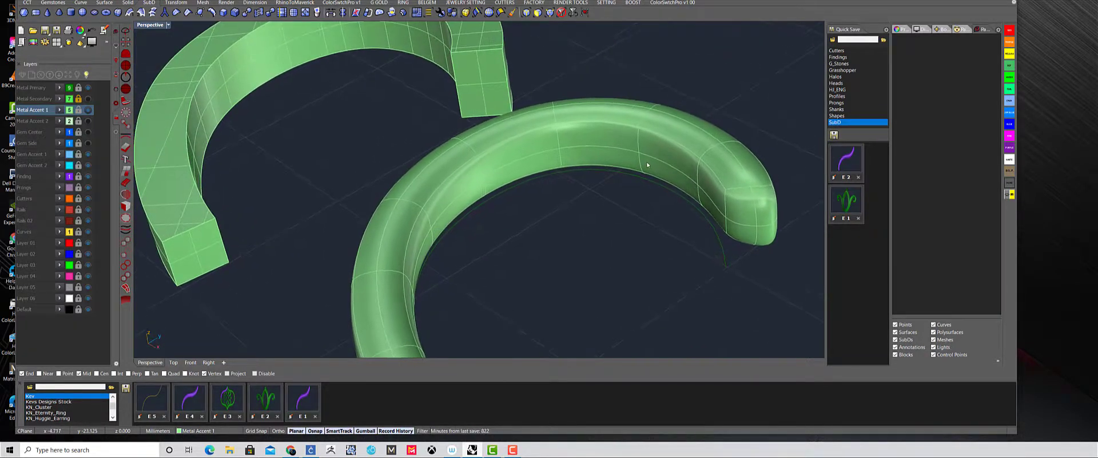
left_click_drag(531, 162, 484, 179)
left_click(464, 192, "ctrl+shift")
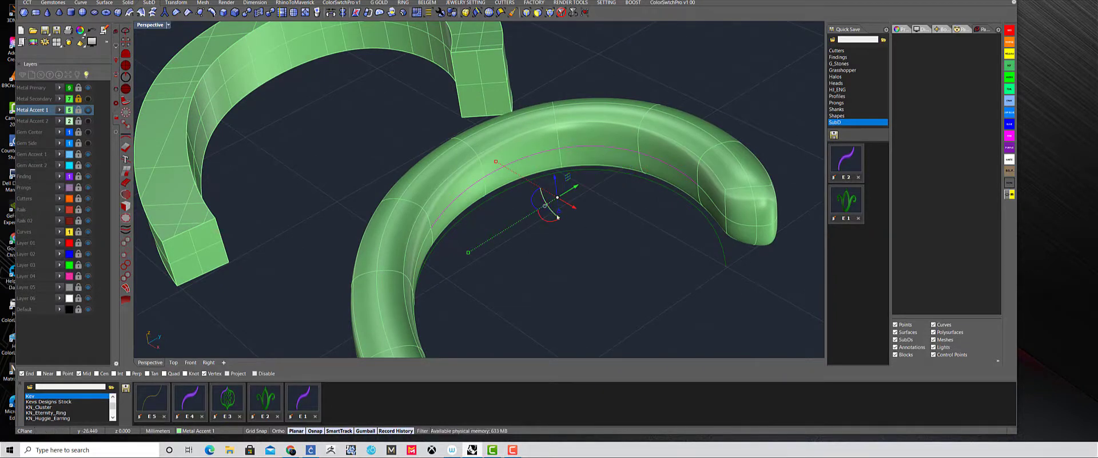
right_click_drag(557, 218, 631, 210)
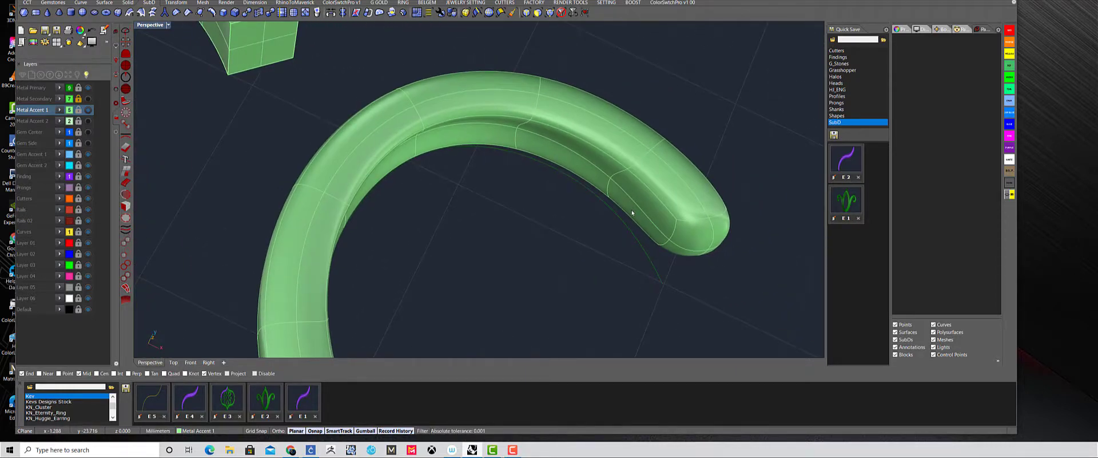
key("Escape")
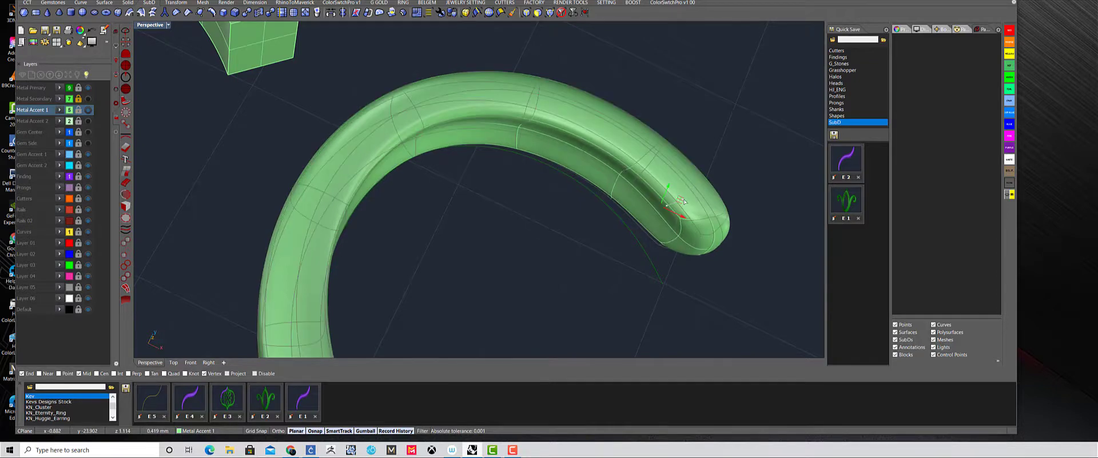
Step: Nudge the inner-side edges near both ends of the C-shaped SubD to refine its profile
right_click_drag(582, 271, 617, 203)
left_click(618, 202)
left_click_drag(624, 201, 629, 204)
left_click(517, 246)
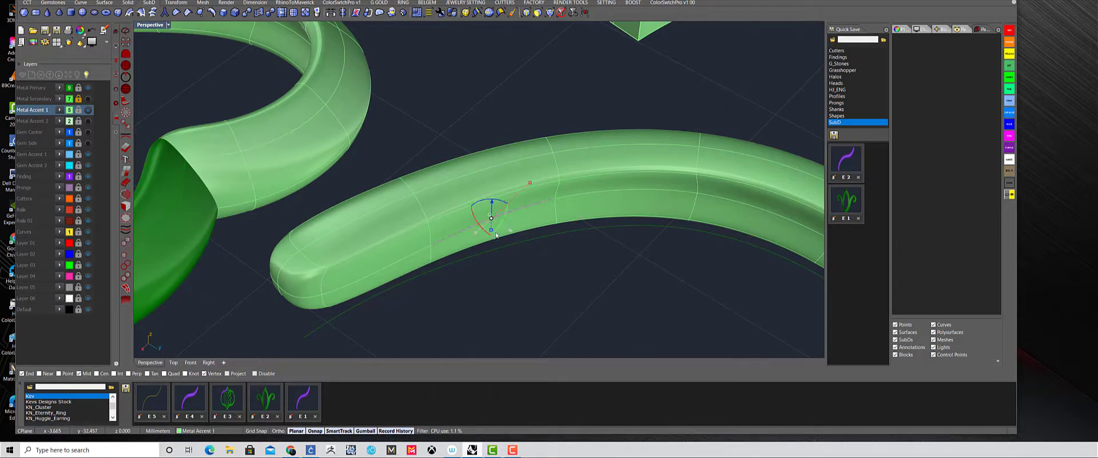
left_click_drag(495, 235, 487, 231)
left_click(513, 122)
Step: Mirror the C-shaped SubD in the top view across the vertical axis through the origin to form a closed heart
scroll(574, 316, "down", 5)
right_click_drag(574, 315, 556, 163)
scroll(575, 185, "down", 3)
scroll(562, 169, "down", 1)
left_click(547, 145)
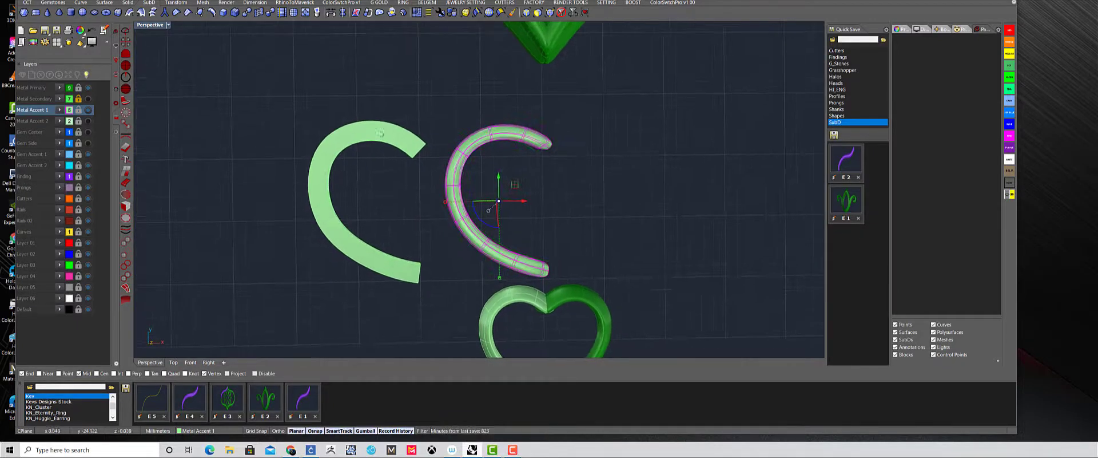
left_click(173, 362)
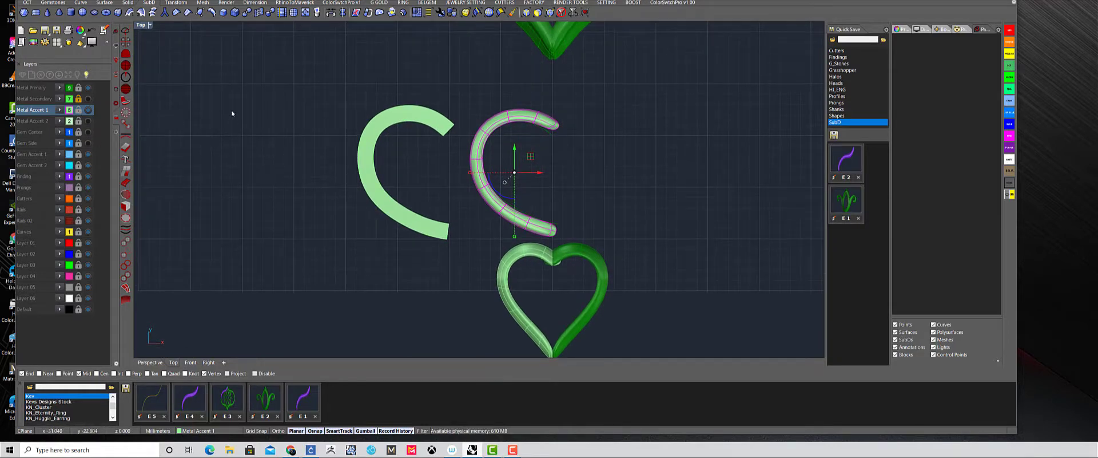
right_click_drag(330, 92, 330, 105)
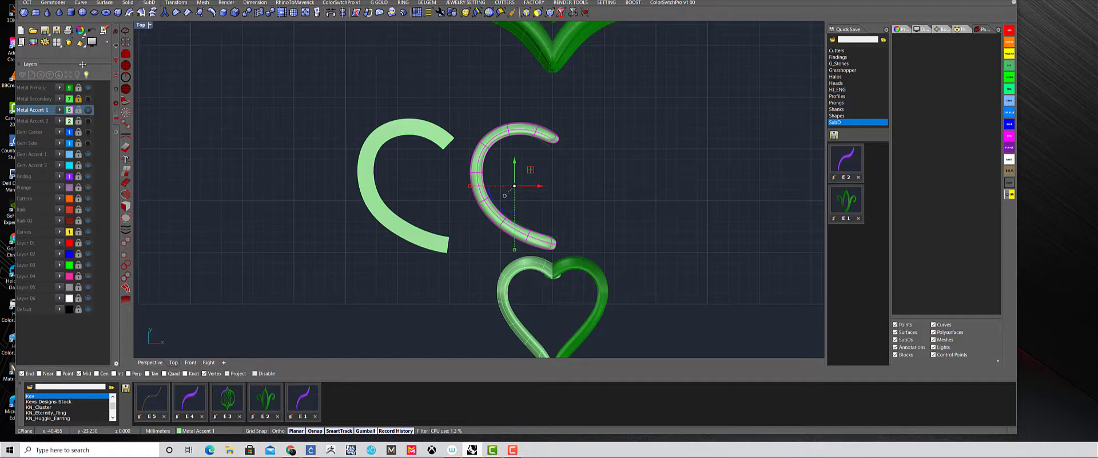
left_click(107, 41)
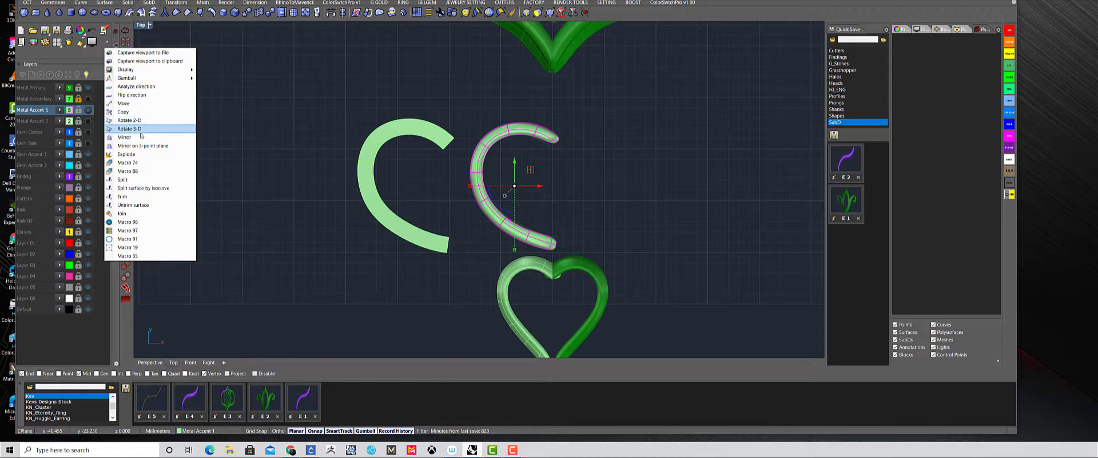
left_click(144, 138)
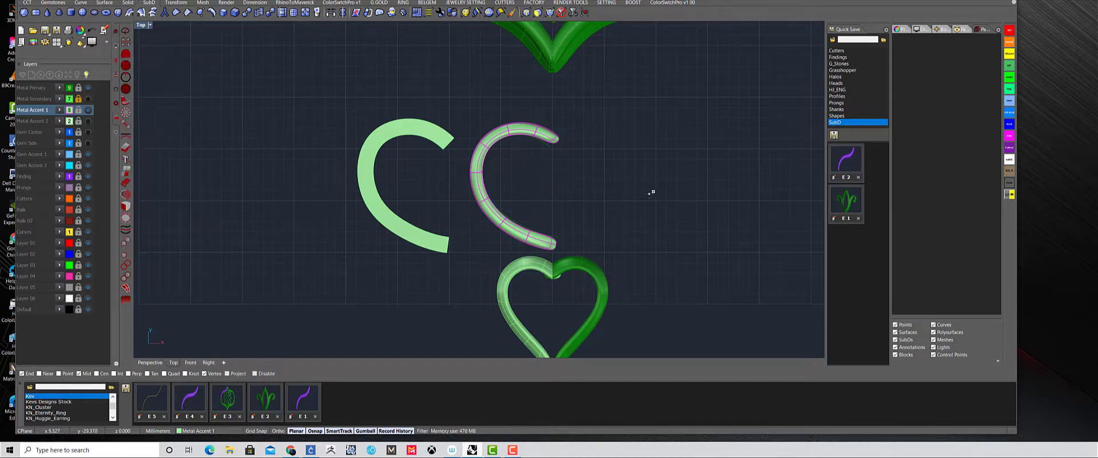
type("0")
key("Return")
left_click(554, 210)
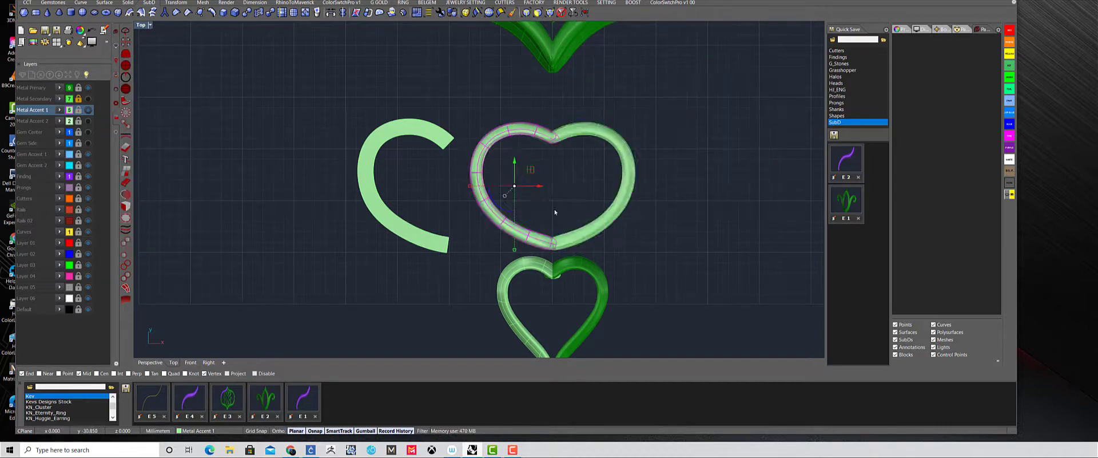
Step: Pull the lower end of the mirrored SubD heart downward to lengthen its bottom tip
left_click(593, 204)
scroll(601, 228, "down", 6)
scroll(590, 194, "up", 6)
right_click_drag(524, 179, 585, 178)
left_click(604, 186)
left_click_drag(588, 212, 588, 226)
scroll(624, 181, "down", 2)
scroll(637, 172, "up", 2)
mouse_move(615, 178)
right_mouse_down()
mouse_move(640, 172)
mouse_move(625, 175)
right_mouse_up()
scroll(624, 179, "up", 2)
left_click(623, 183)
scroll(624, 183, "up", 2)
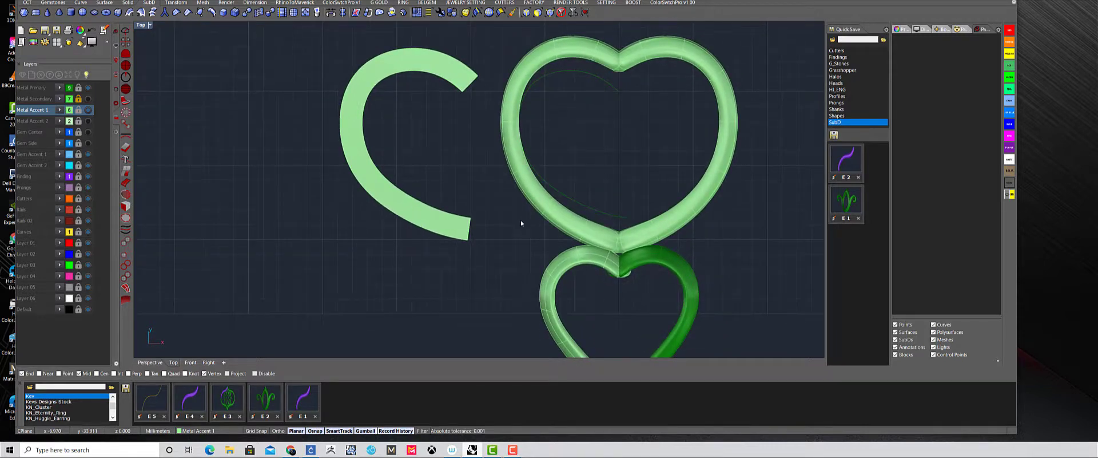
Step: Shift the lower side edges of the large SubD heart inward to straighten its sides toward the bottom tip
left_click_drag(564, 194, 574, 190)
left_click(504, 195)
left_click_drag(538, 152, 551, 143)
left_click(563, 257)
key("Escape")
left_click_drag(596, 218, 612, 206, "ctrl+shift")
key("Delete")
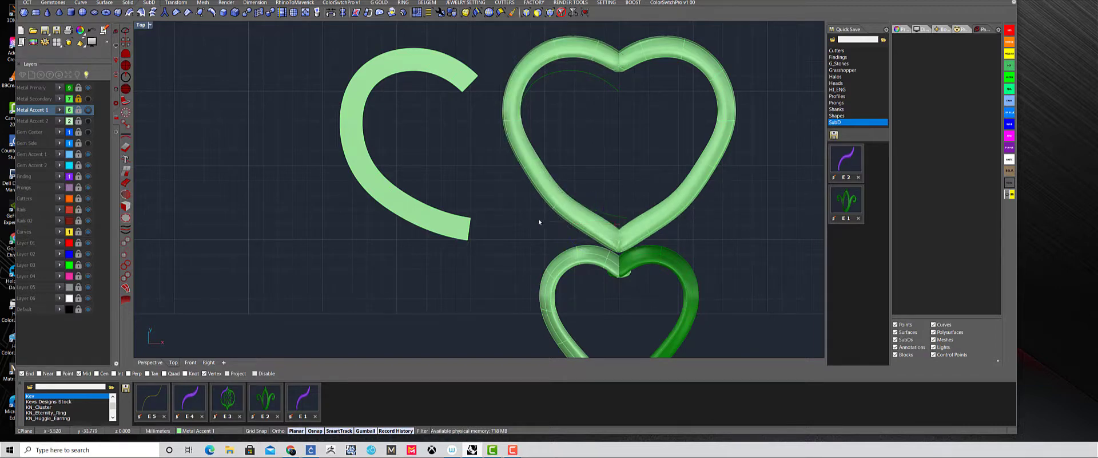
left_click(565, 182, "ctrl+shift")
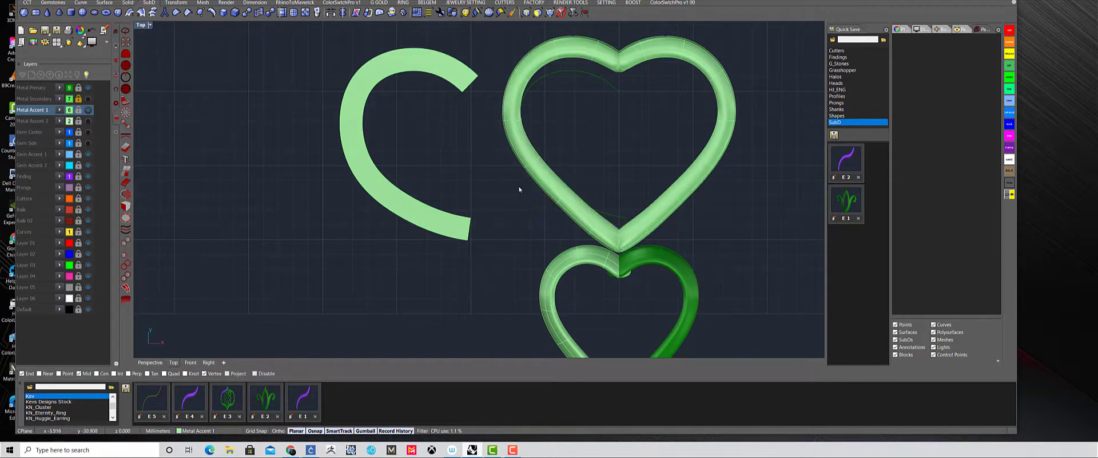
Step: Move the small heart away from the large heart's tip in the perspective view, accepting the broken history
scroll(669, 236, "down", 5)
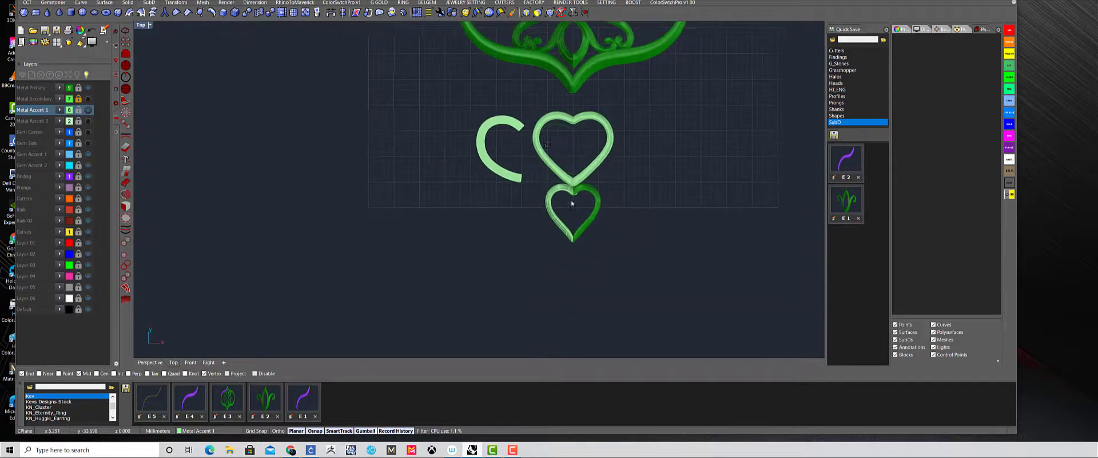
scroll(506, 122, "up", 6)
scroll(473, 114, "down", 1)
right_click_drag(398, 118, 430, 135)
double_click(140, 25)
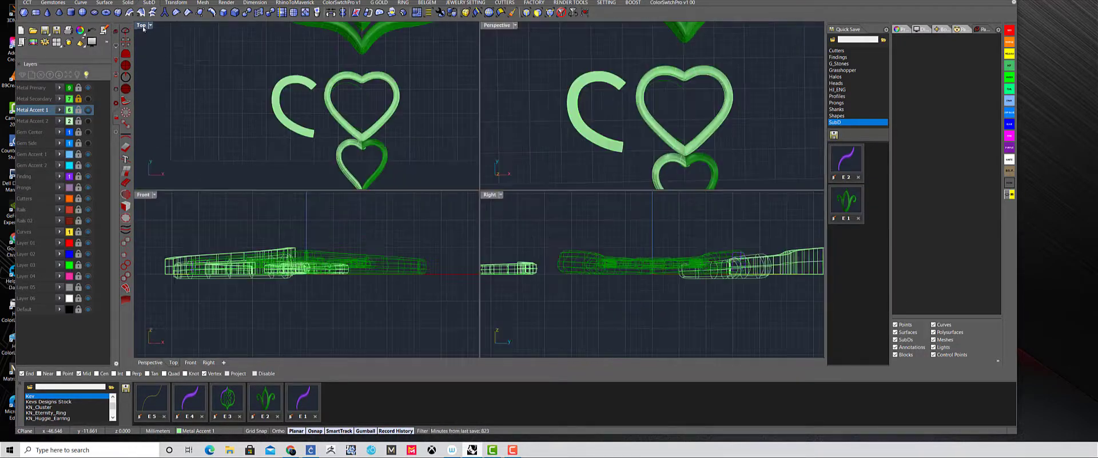
double_click(486, 26)
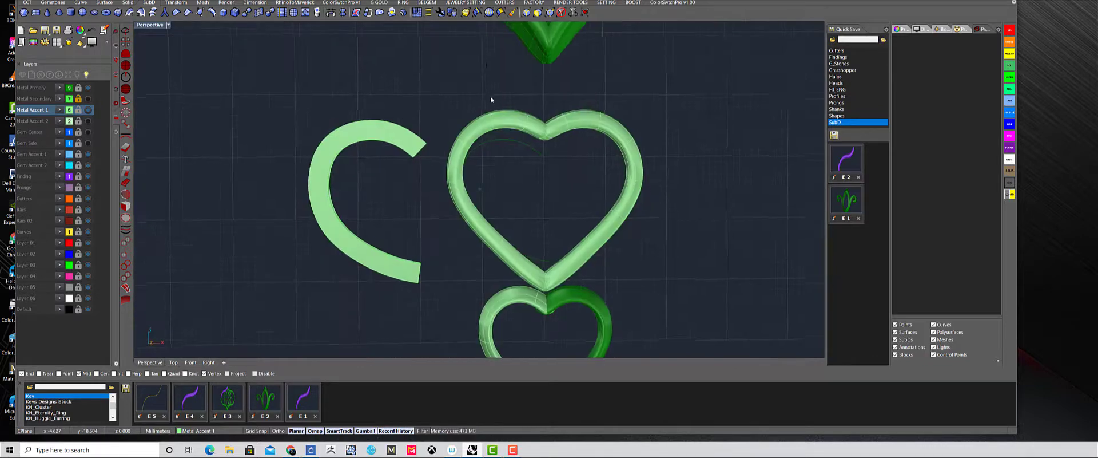
right_click_drag(493, 103, 493, 195)
left_click_drag(482, 279, 478, 271)
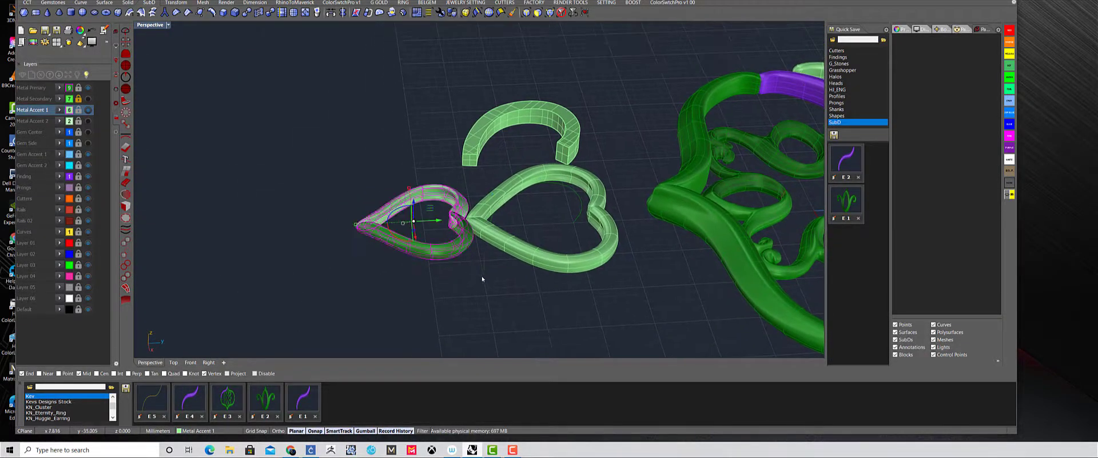
left_click_drag(436, 226, 371, 230)
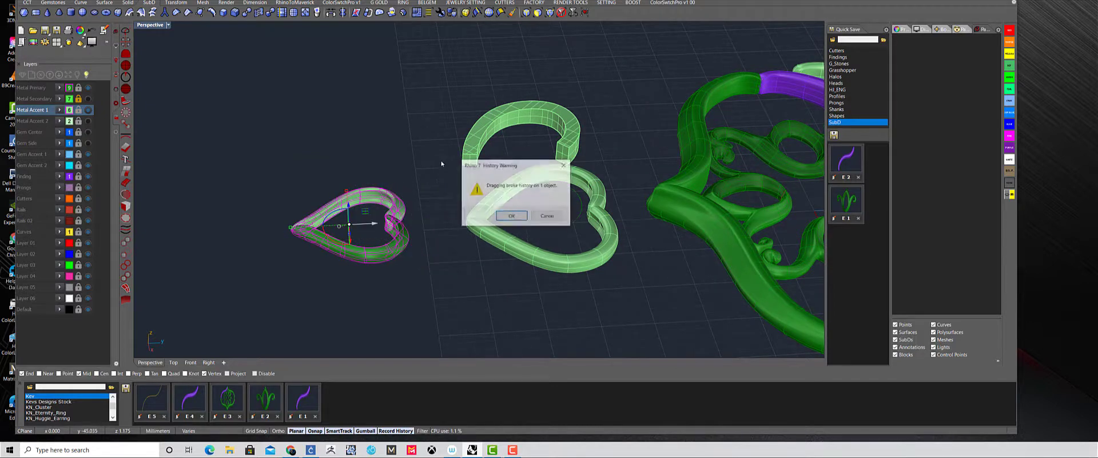
left_click(516, 217)
left_click(400, 151)
right_click_drag(400, 151, 638, 264)
scroll(592, 281, "down", 4)
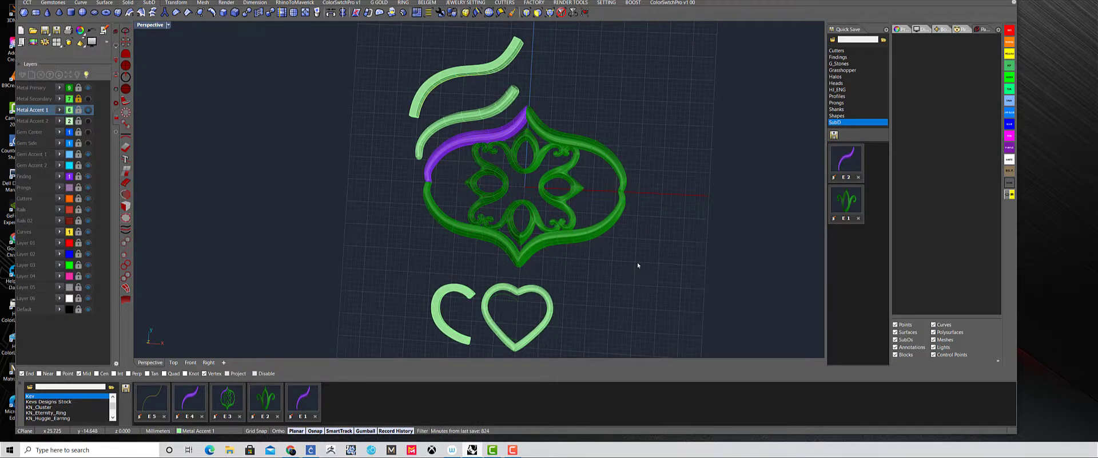
right_click_drag(638, 265, 638, 265)
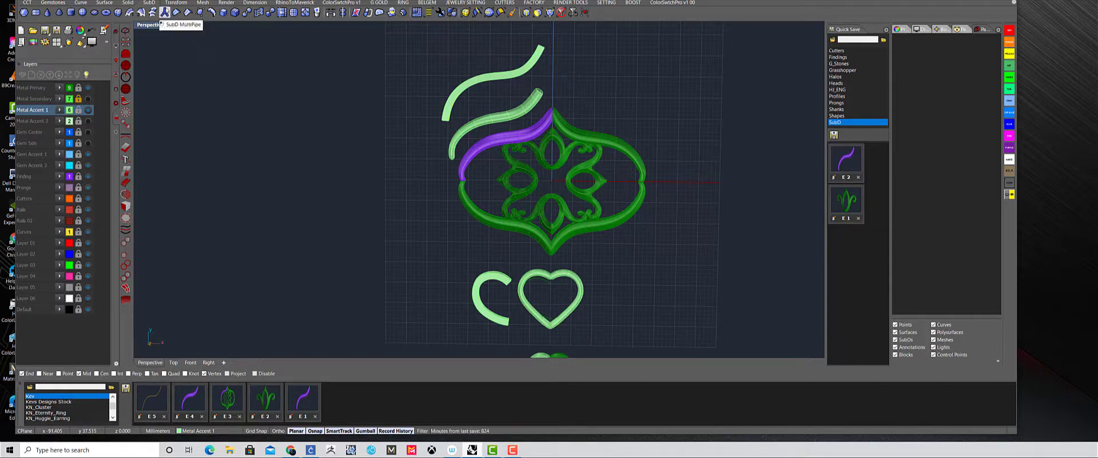
right_click_drag(531, 119, 523, 136)
scroll(692, 187, "up", 2)
mouse_move(692, 186)
right_mouse_down()
mouse_move(713, 192)
mouse_move(698, 199)
mouse_move(675, 185)
right_mouse_up()
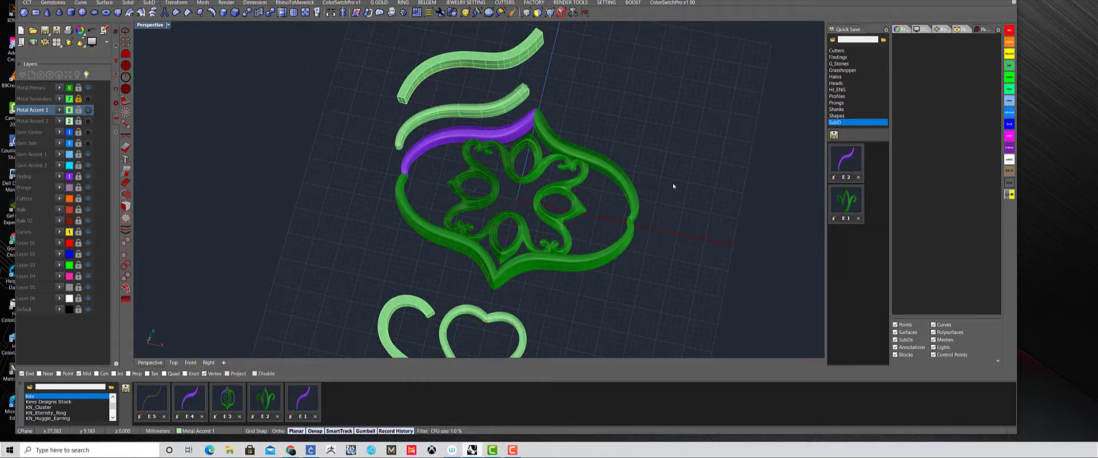